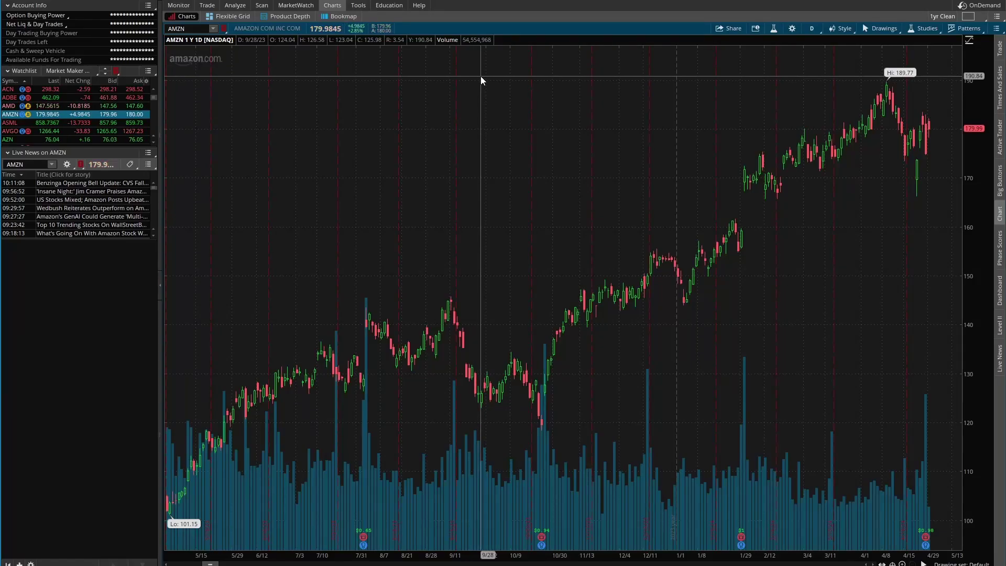
Open Chart Settings for the AMZN daily chart from the chart header gear.
{"action": "mouse_move", "coordinate": [477, 40]}
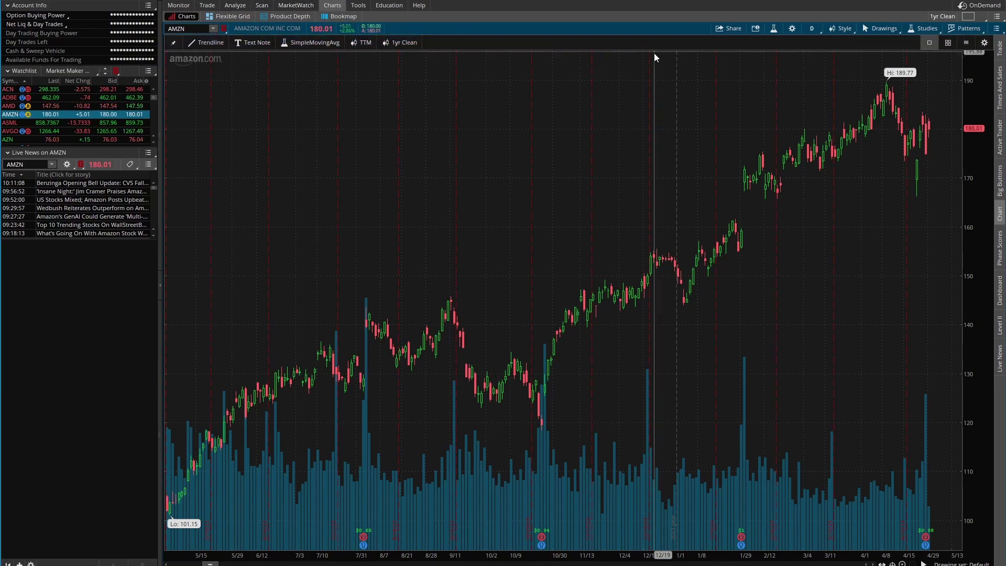
{"action": "left_click", "coordinate": [793, 30]}
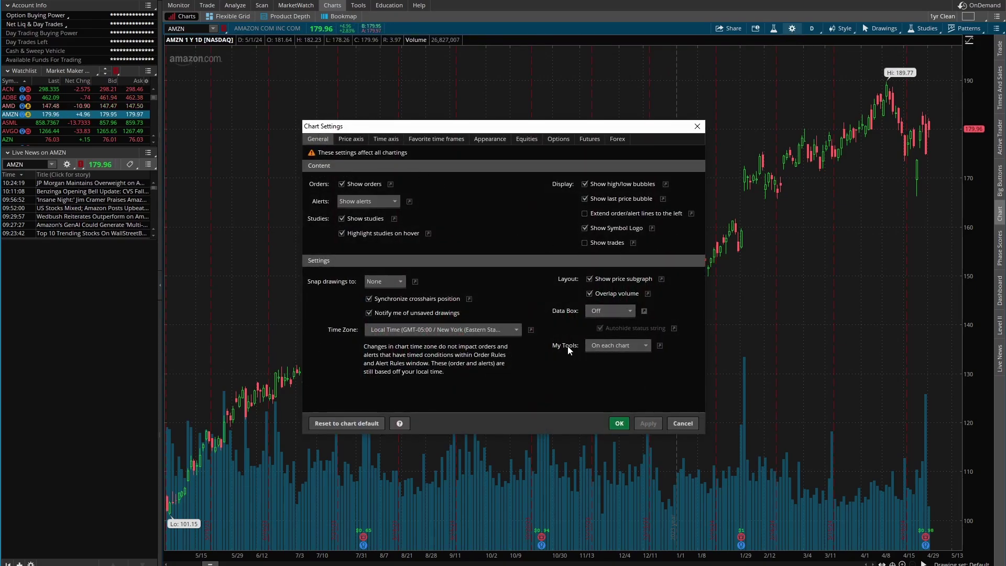
Set My Tools to 'On each chart' in the General settings and apply.
{"action": "left_click", "coordinate": [632, 350]}
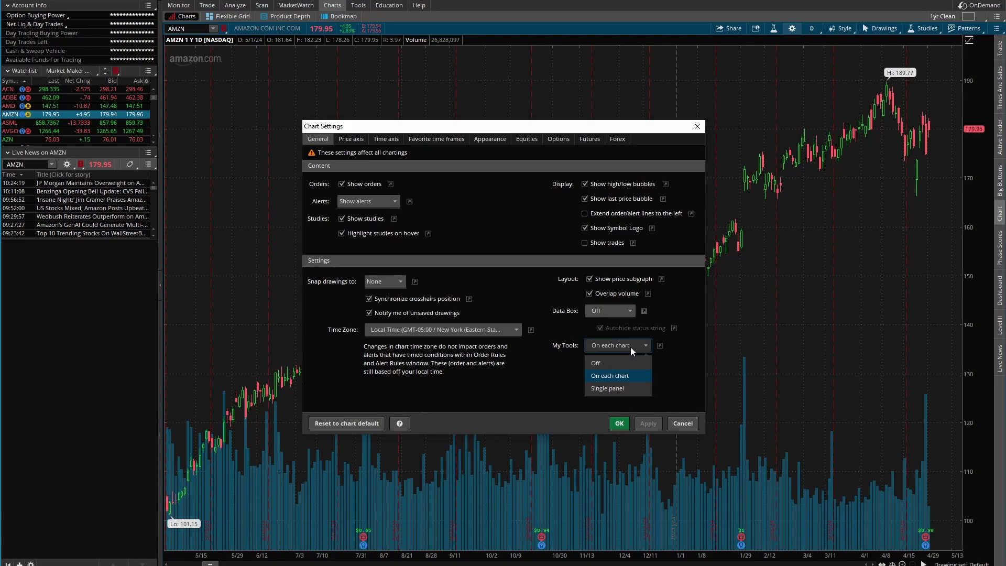
{"action": "left_click", "coordinate": [612, 376]}
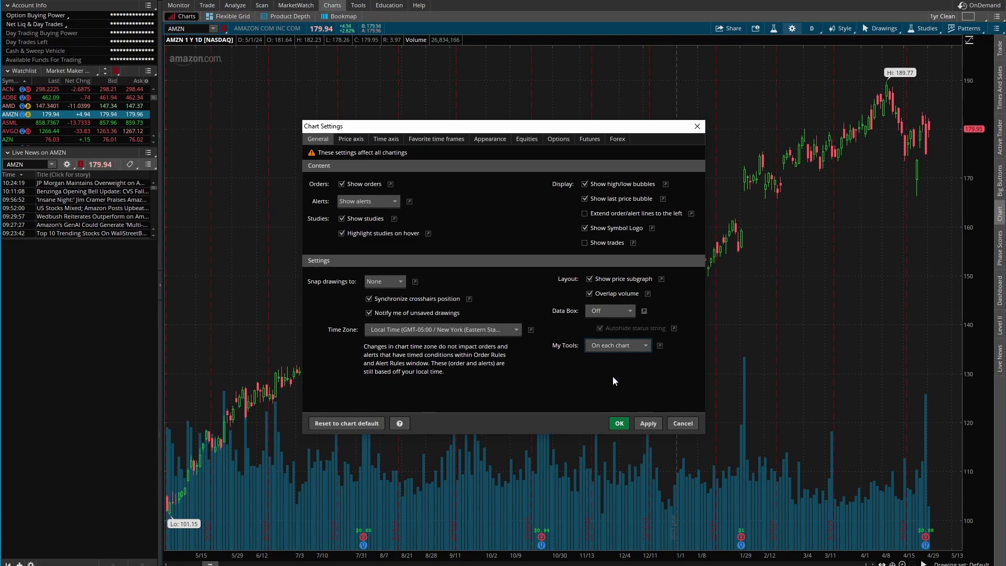
{"action": "left_click", "coordinate": [620, 423]}
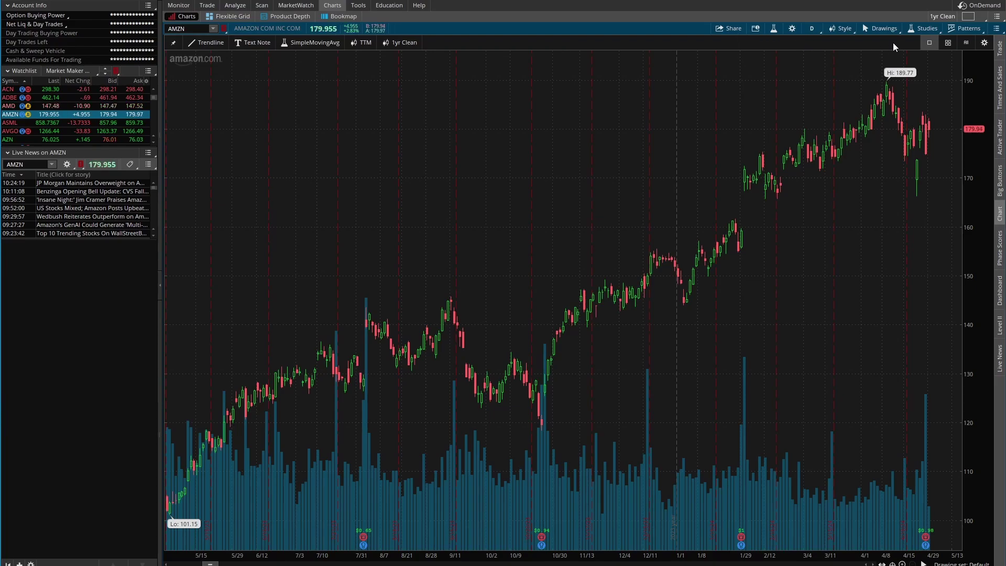
{"action": "left_click", "coordinate": [985, 43]}
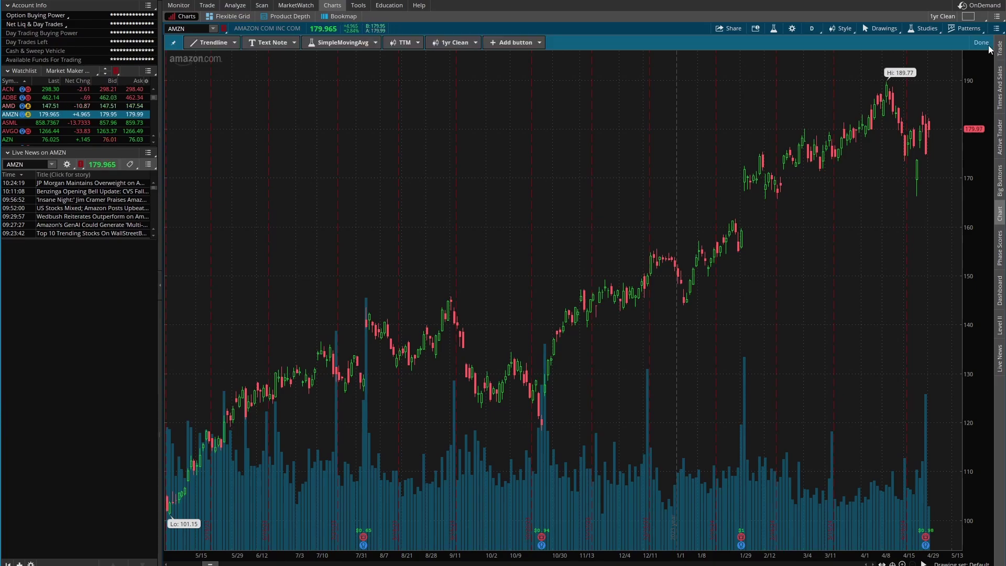
{"action": "left_click", "coordinate": [510, 41]}
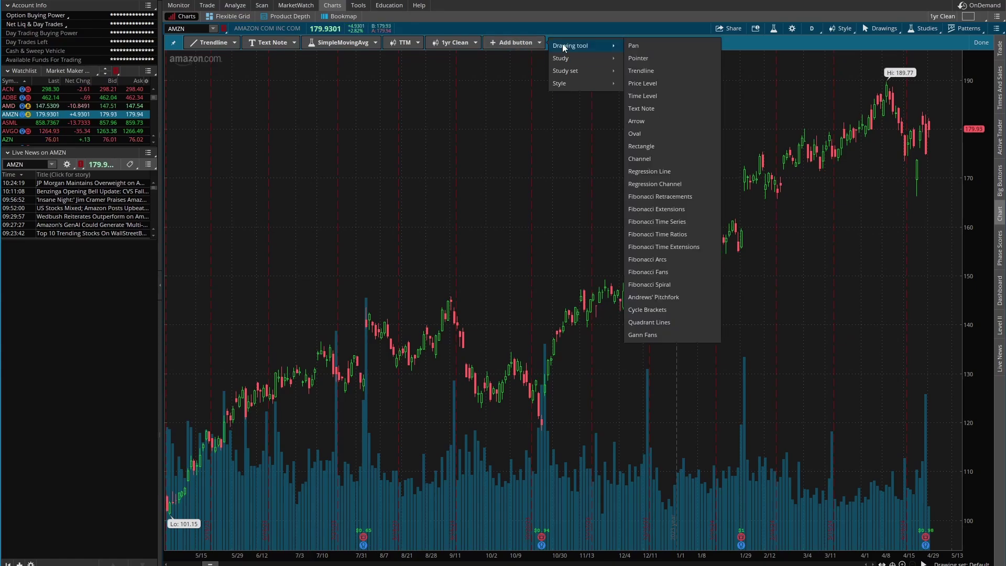
{"action": "mouse_move", "coordinate": [571, 60]}
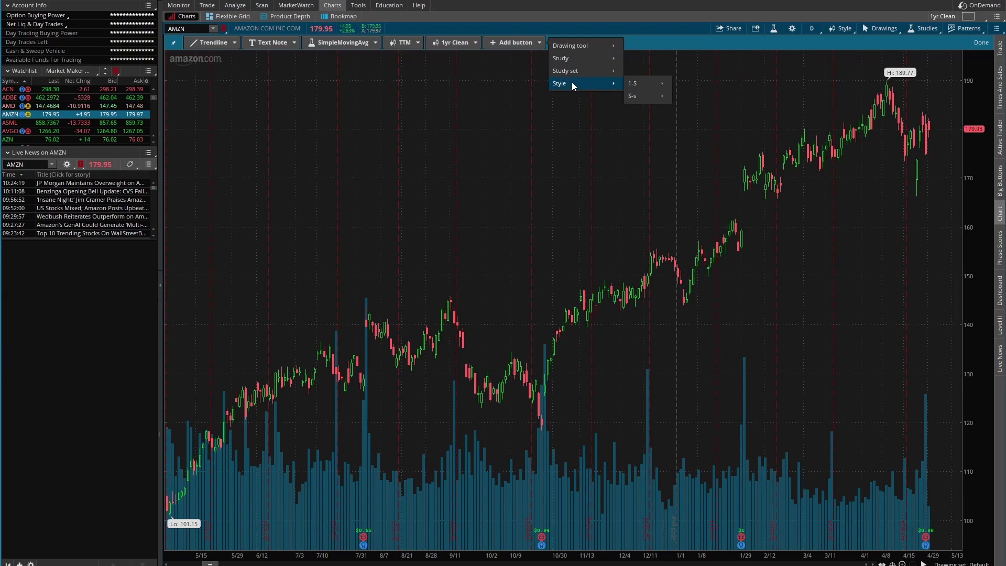
{"action": "mouse_move", "coordinate": [651, 96]}
{"action": "left_click", "coordinate": [526, 132]}
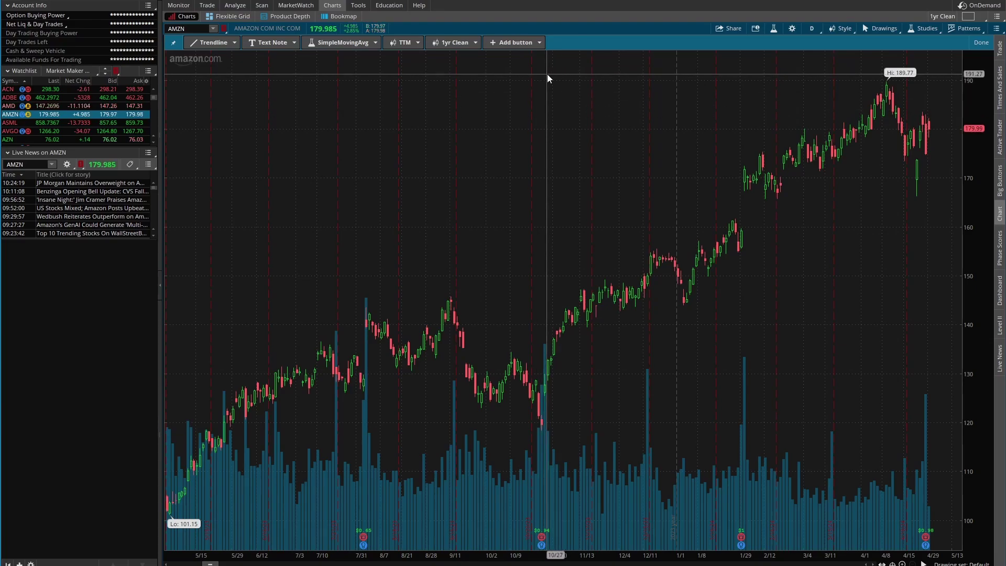
{"action": "left_click", "coordinate": [982, 44]}
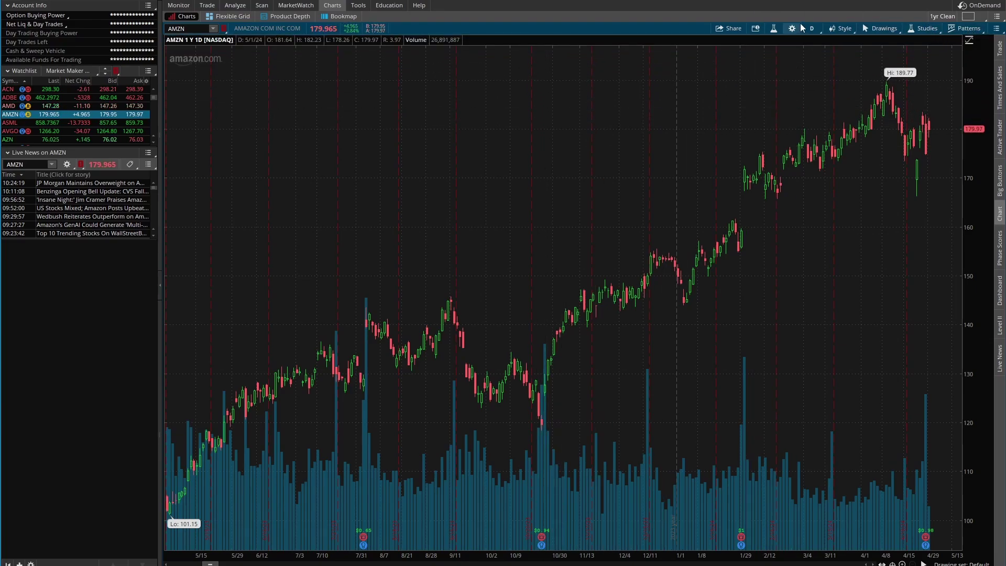
Add the standard deviation channel and 9-period moving average, then save the style as '1yr Clean'.
{"action": "left_click", "coordinate": [758, 30]}
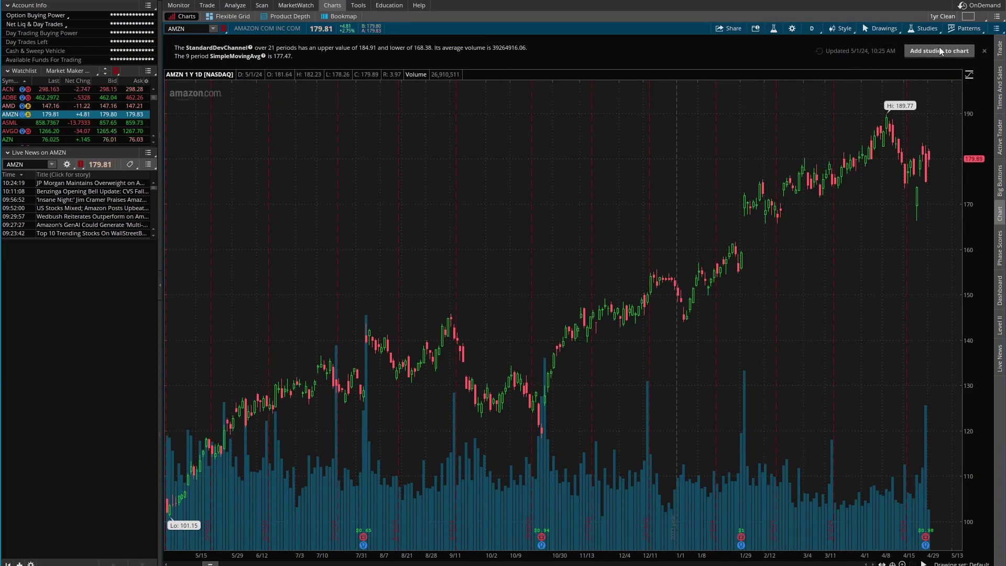
{"action": "left_click", "coordinate": [939, 51]}
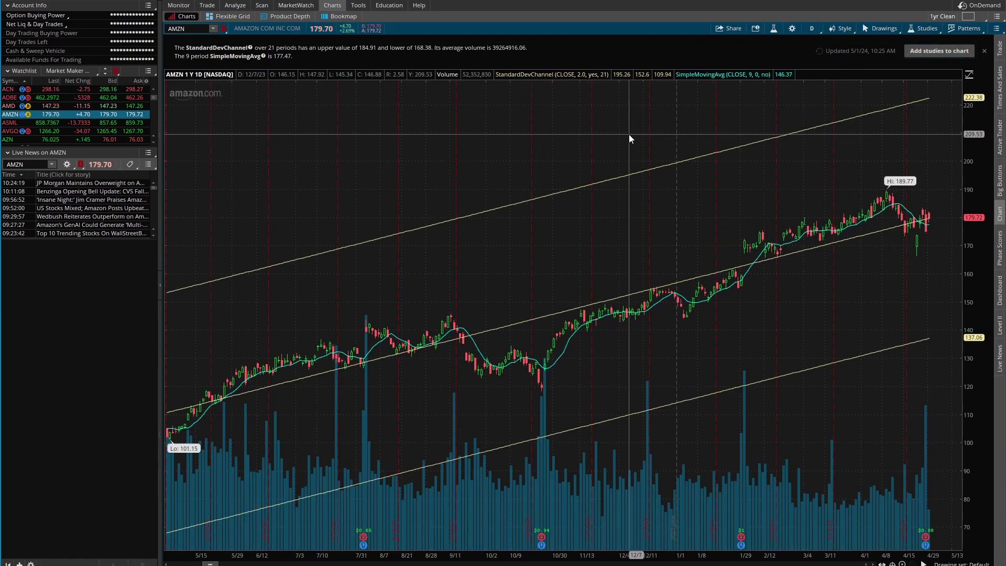
{"action": "right_click", "coordinate": [599, 137]}
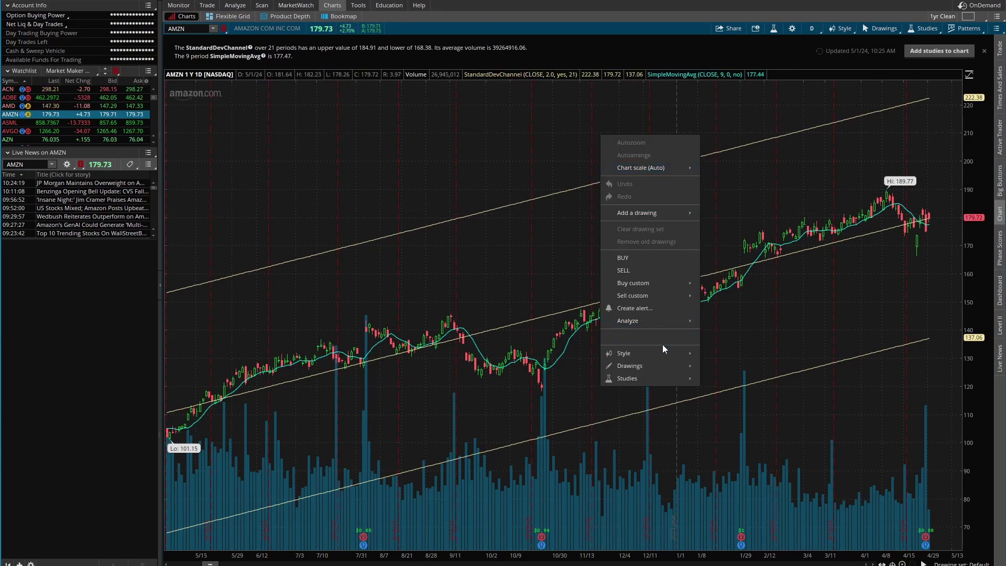
{"action": "mouse_move", "coordinate": [699, 354]}
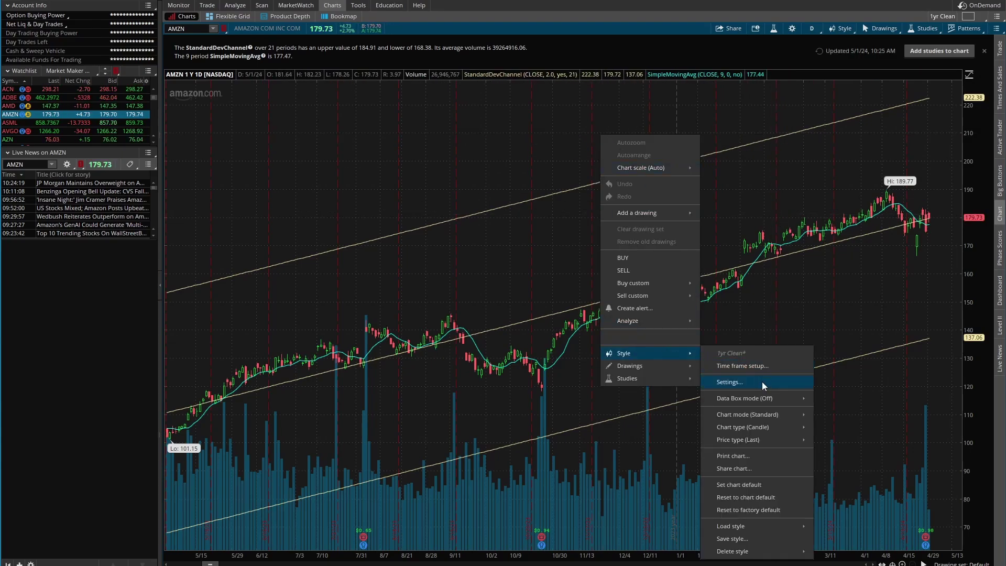
{"action": "left_click", "coordinate": [733, 539]}
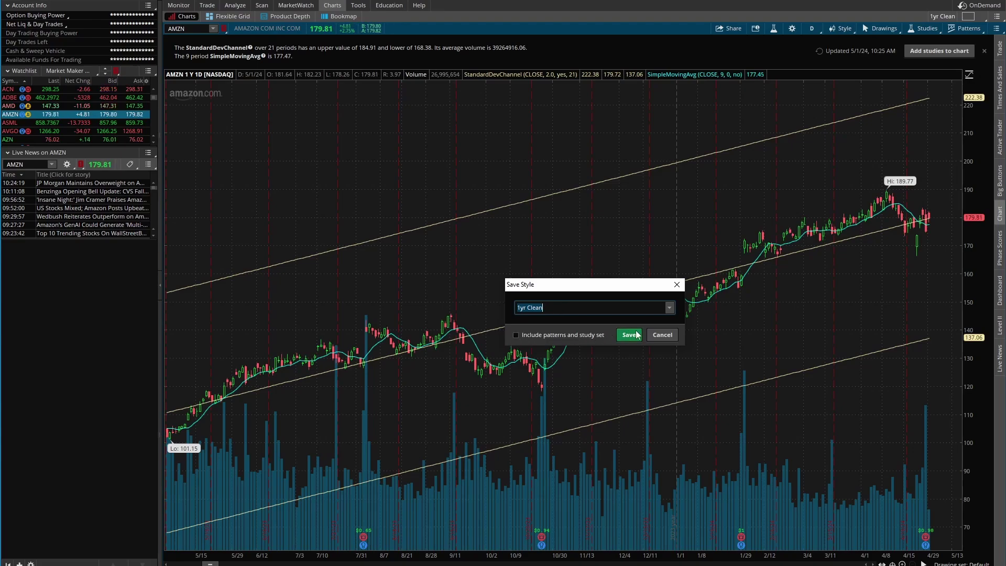
{"action": "left_click", "coordinate": [677, 285]}
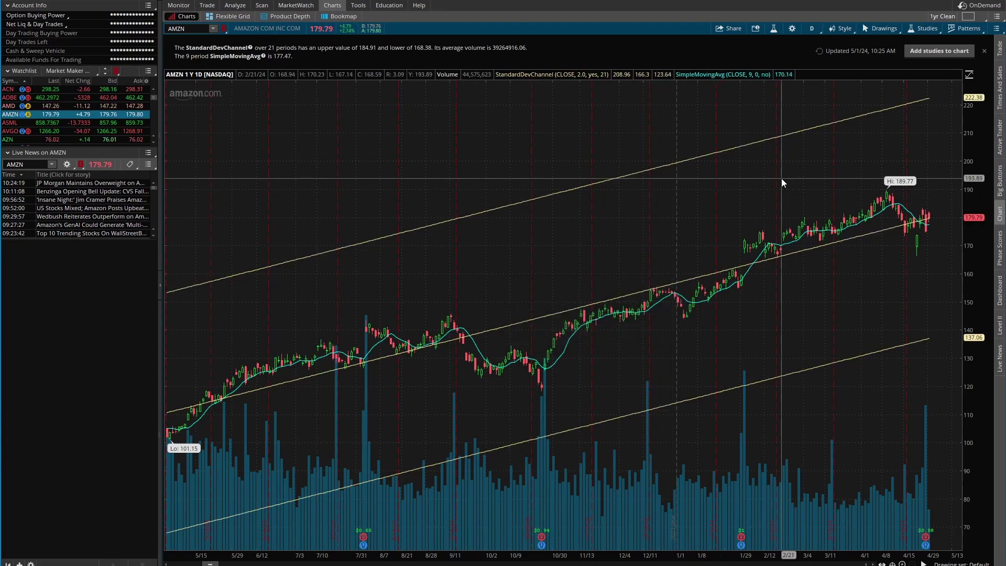
{"action": "left_click", "coordinate": [990, 52]}
{"action": "left_click", "coordinate": [883, 29]}
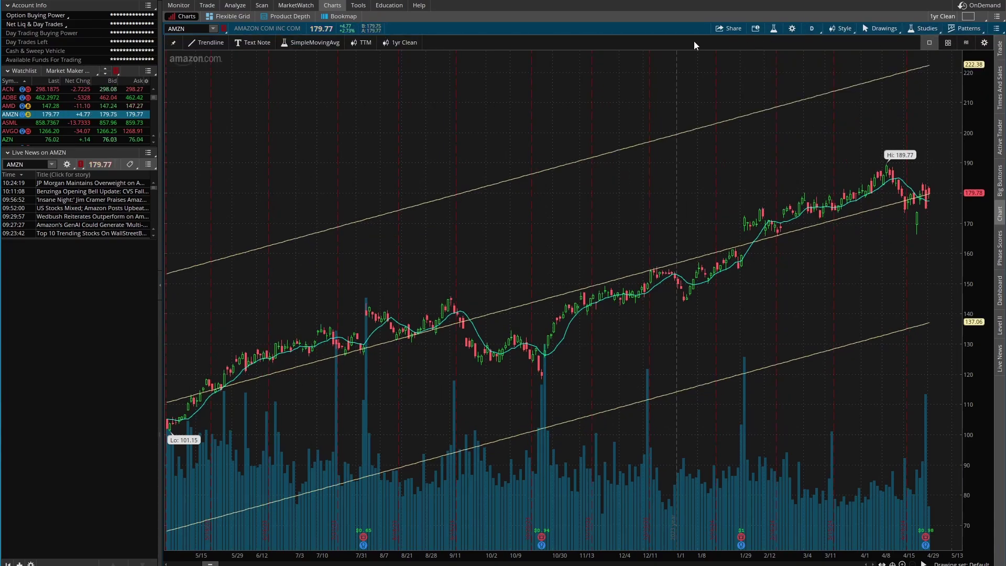
Add a SPY,QQQ,IWM-YTD style button to My Tools and apply it to AMZN.
{"action": "left_click", "coordinate": [986, 45]}
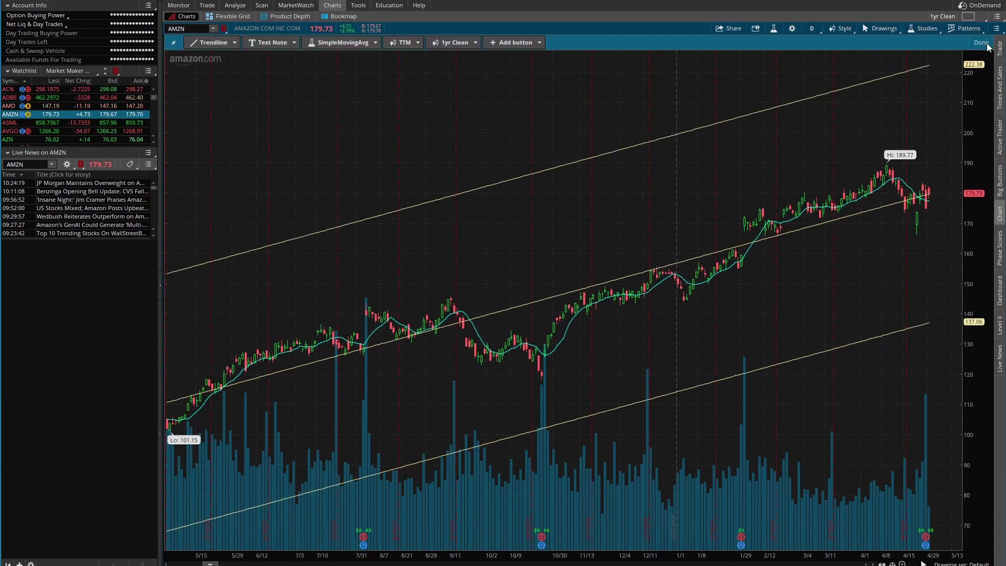
{"action": "left_click", "coordinate": [515, 42]}
{"action": "mouse_move", "coordinate": [571, 84]}
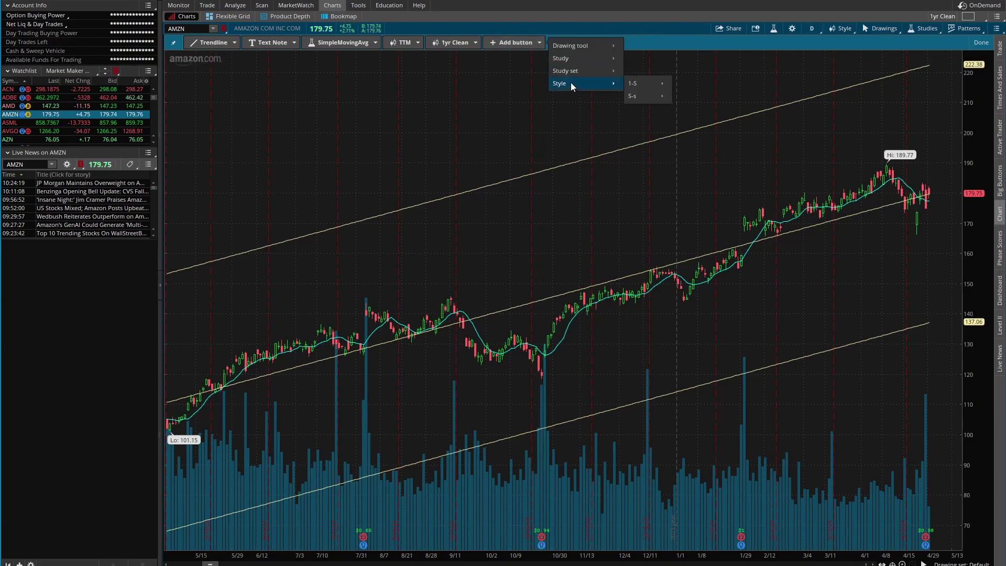
{"action": "mouse_move", "coordinate": [648, 87]}
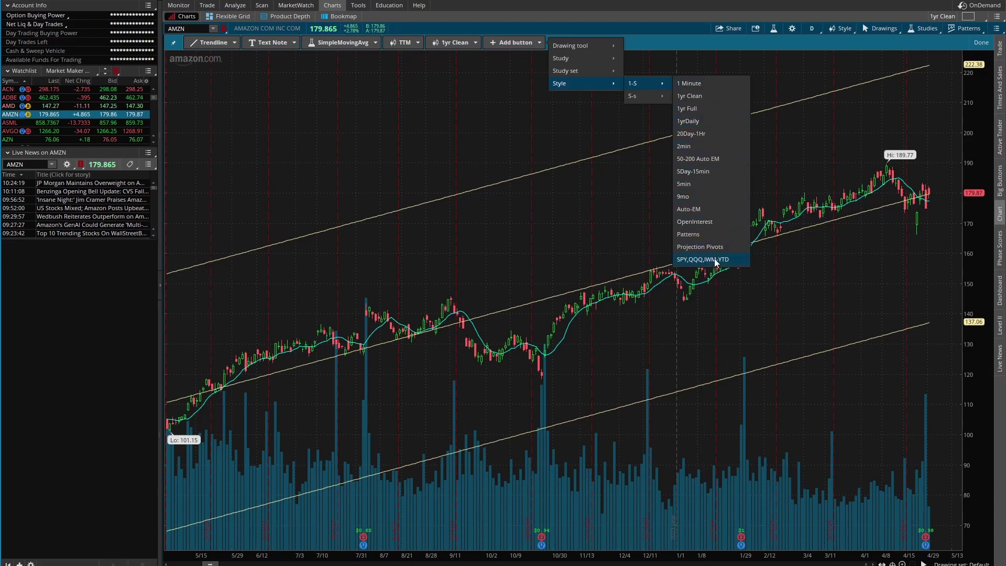
{"action": "left_click", "coordinate": [716, 260]}
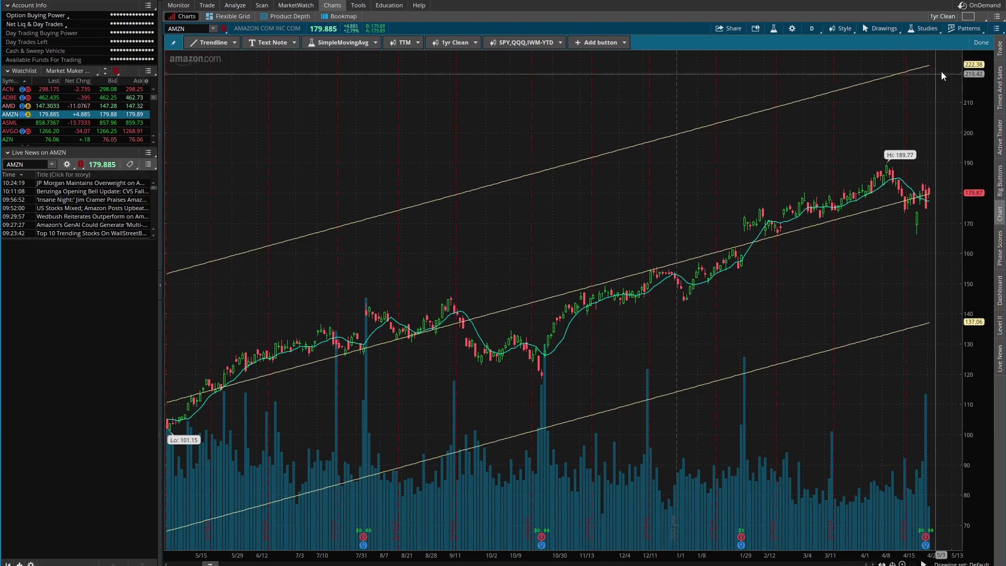
{"action": "left_click", "coordinate": [979, 42]}
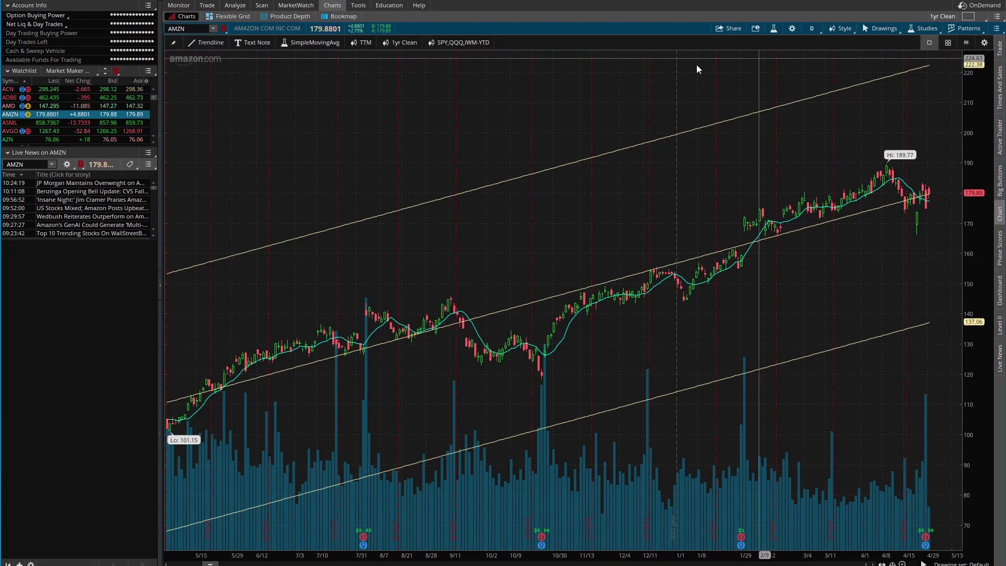
{"action": "left_click", "coordinate": [454, 42]}
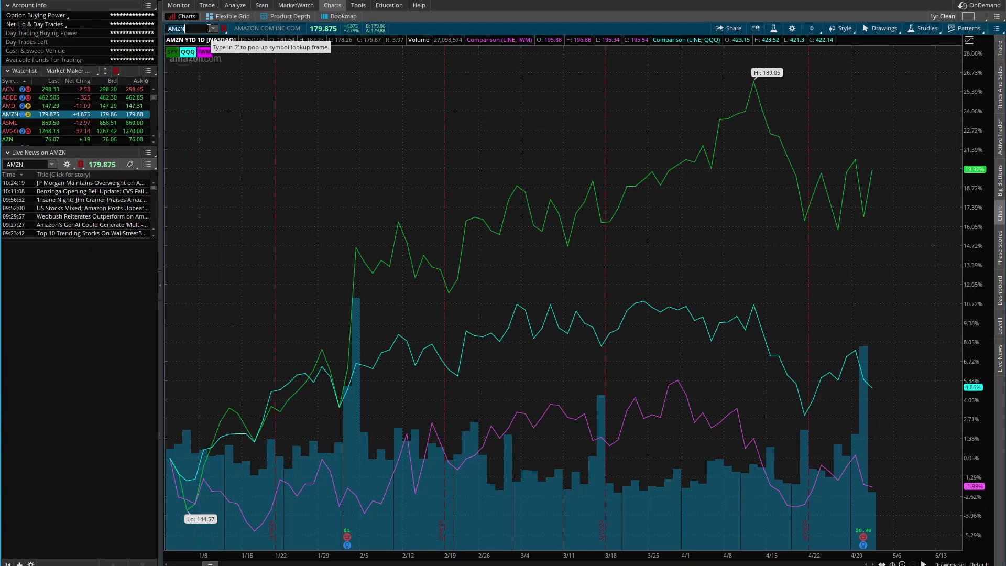
Load SPY, compress the price scale, and apply the 1yr Clean style.
{"action": "type", "text": "PY"}
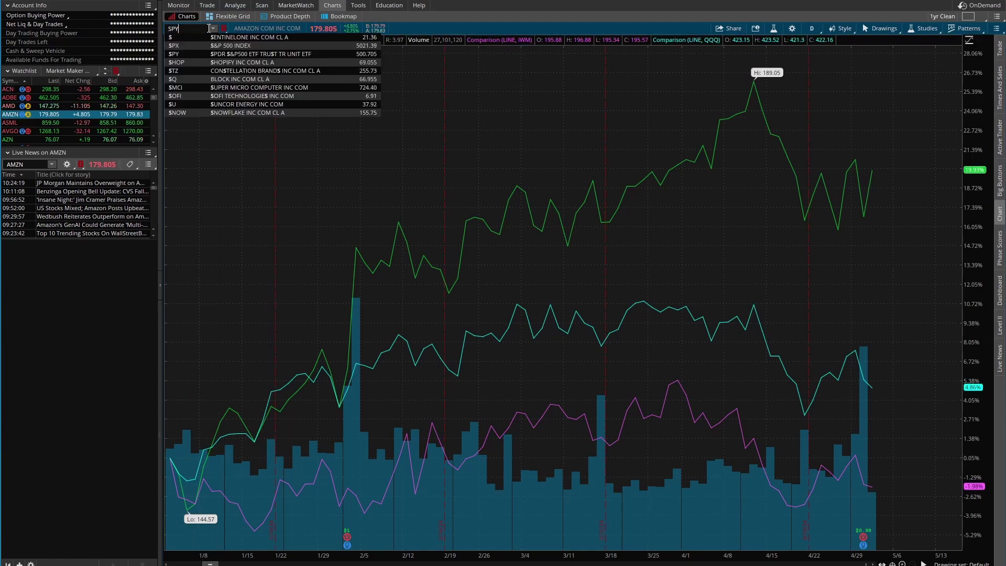
{"action": "key", "text": "Return"}
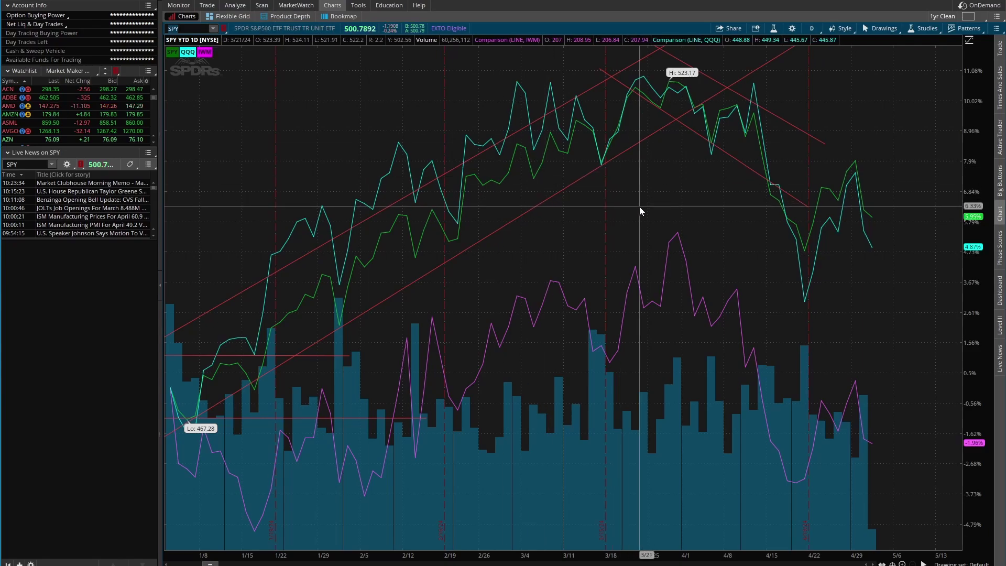
{"action": "left_click_drag", "start_coordinate": [977, 122], "coordinate": [977, 158]}
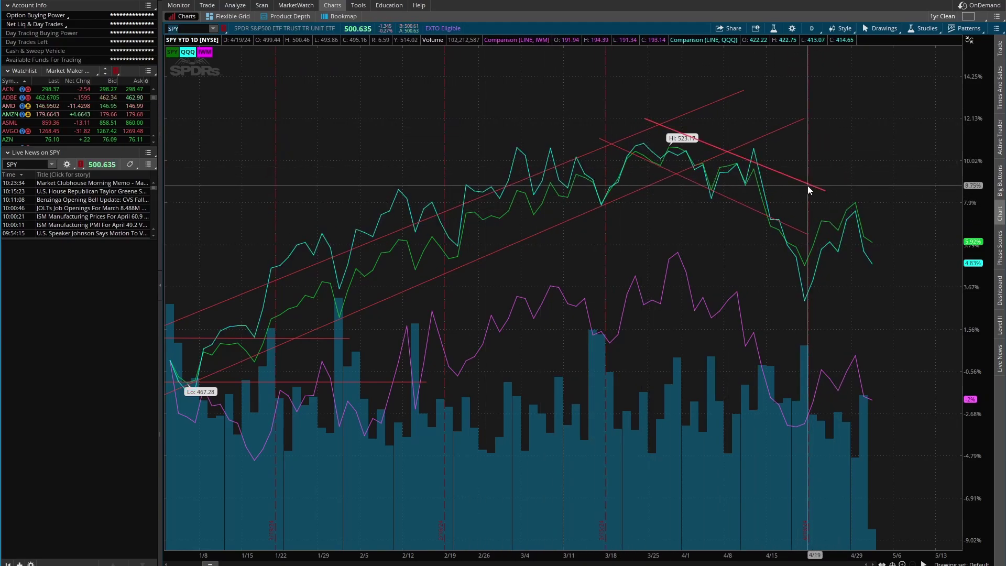
{"action": "mouse_move", "coordinate": [516, 47]}
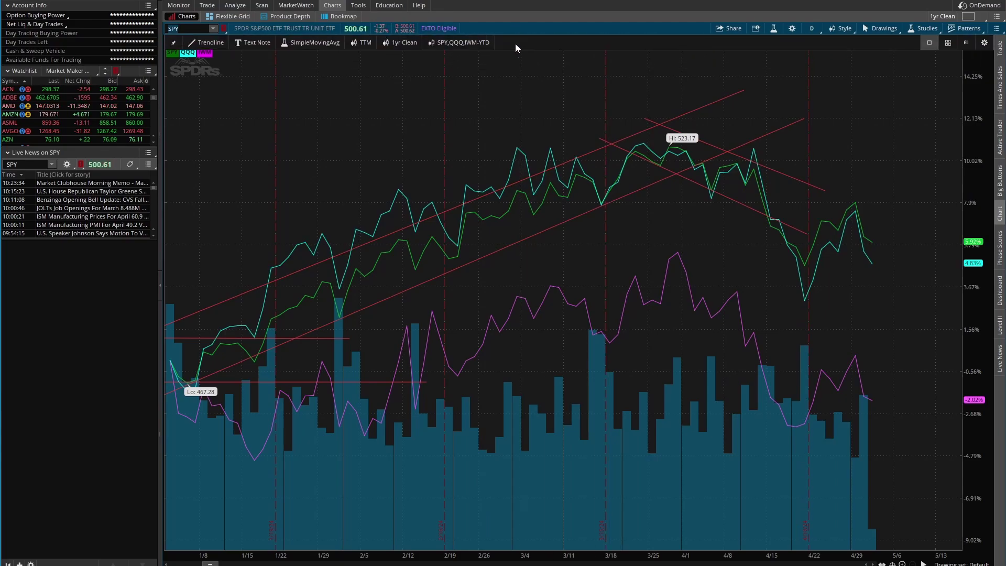
{"action": "left_click", "coordinate": [402, 42]}
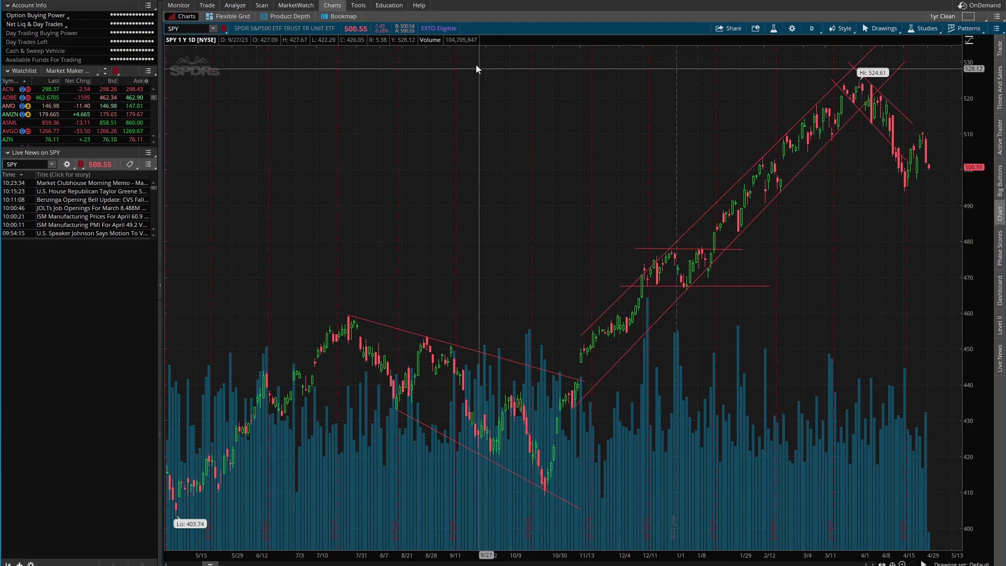
Apply the TTM style to SPY, then overlay the SimpleMovingAvg study.
{"action": "left_click", "coordinate": [360, 44]}
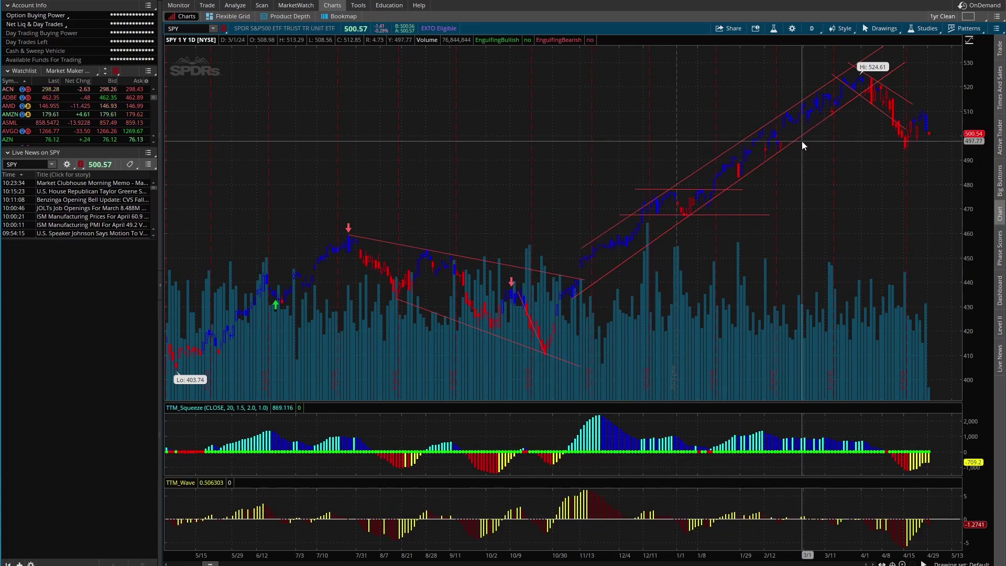
{"action": "mouse_move", "coordinate": [367, 22]}
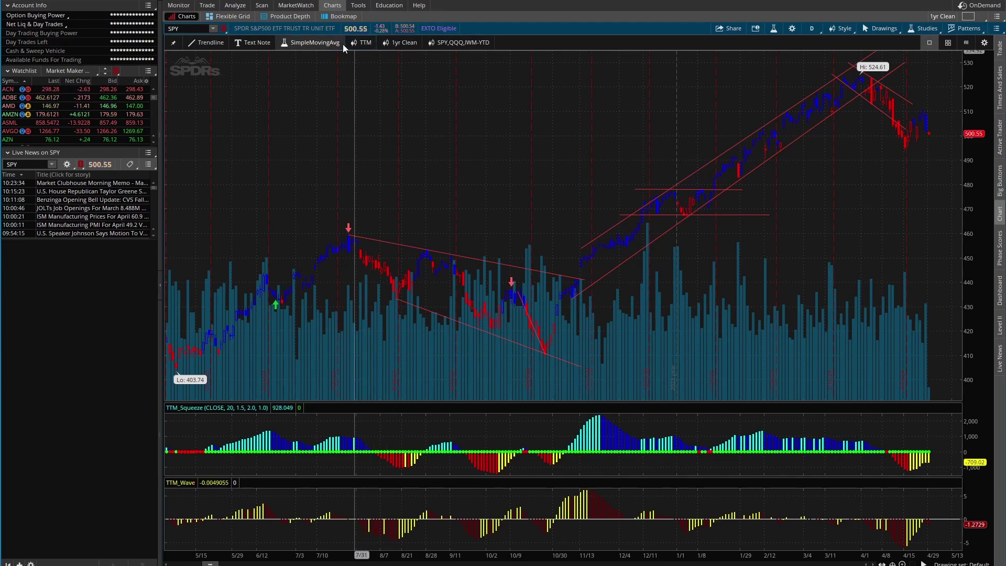
{"action": "left_click", "coordinate": [312, 43]}
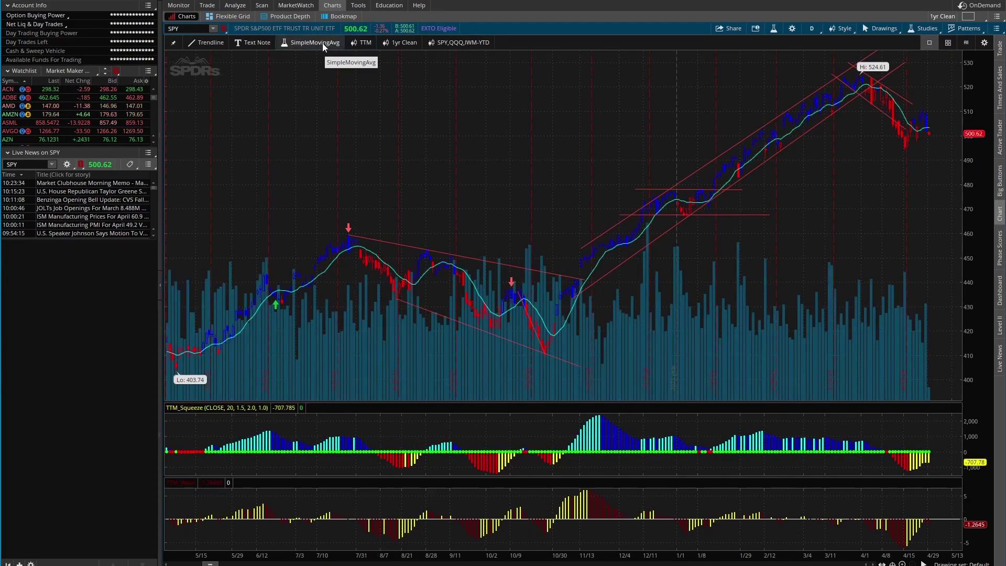
Add an ImpVolatility study button (Volatility Studies) to the My Tools bar.
{"action": "left_click", "coordinate": [985, 38]}
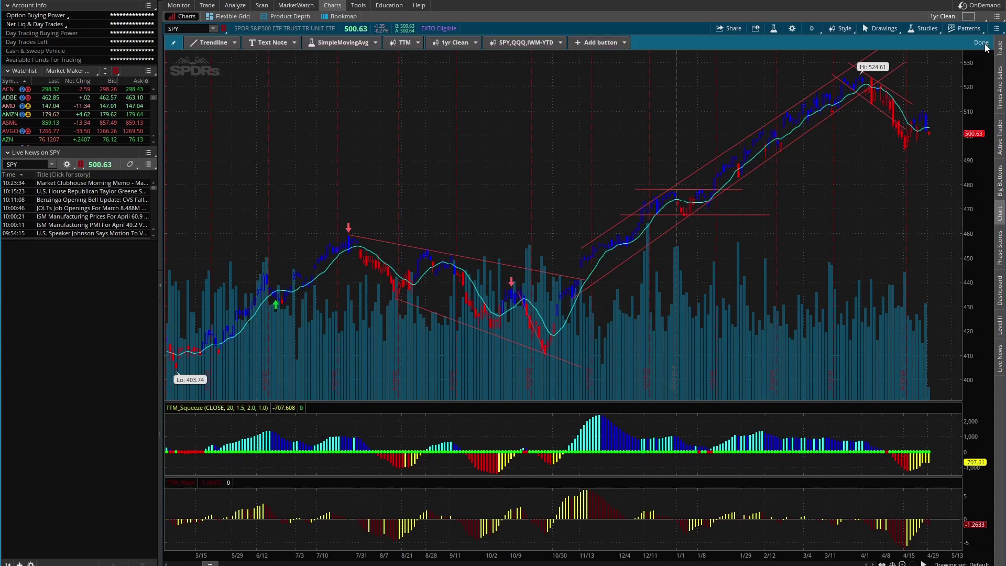
{"action": "left_click", "coordinate": [592, 42]}
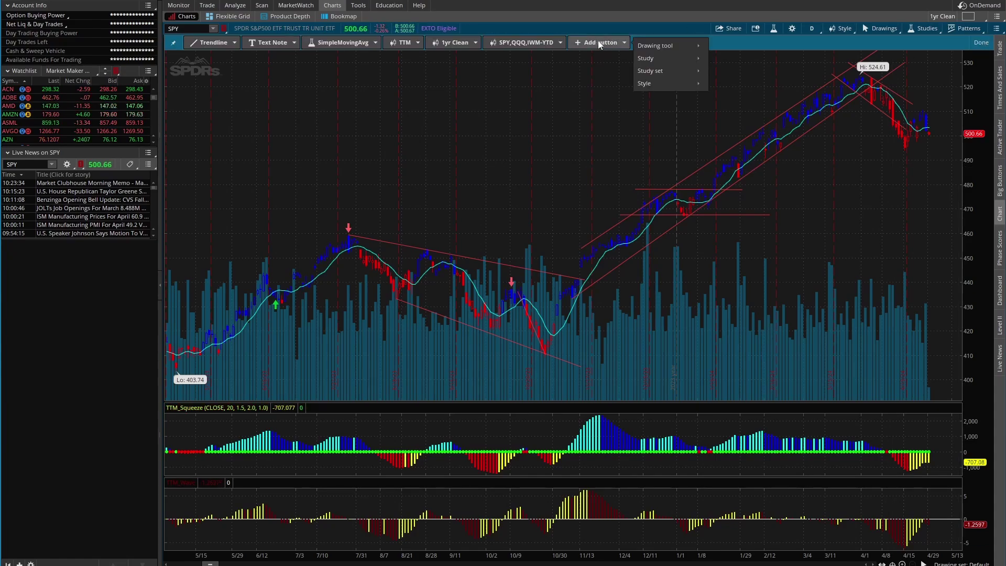
{"action": "mouse_move", "coordinate": [657, 60]}
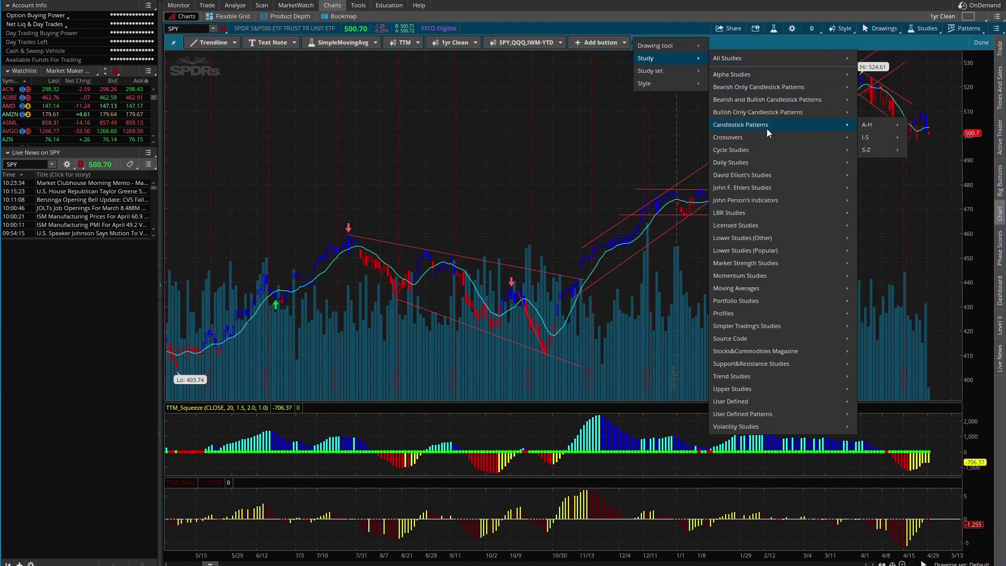
{"action": "mouse_move", "coordinate": [772, 216]}
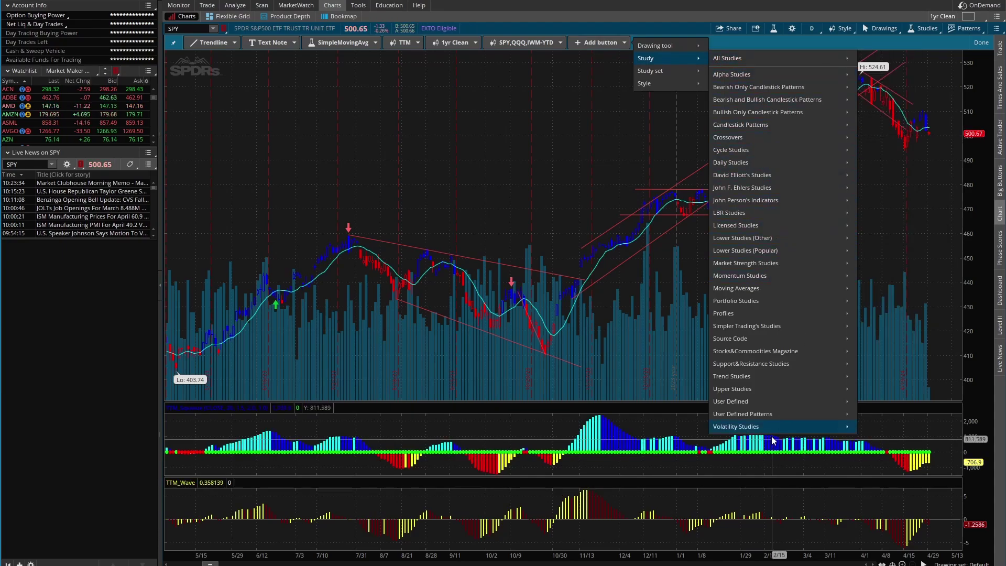
{"action": "mouse_move", "coordinate": [797, 427]}
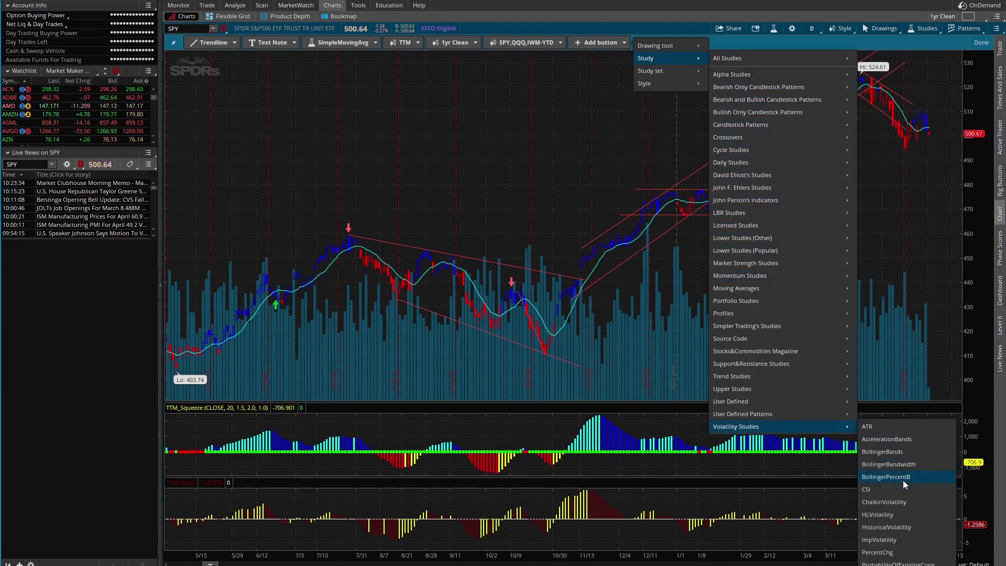
{"action": "left_click", "coordinate": [889, 540]}
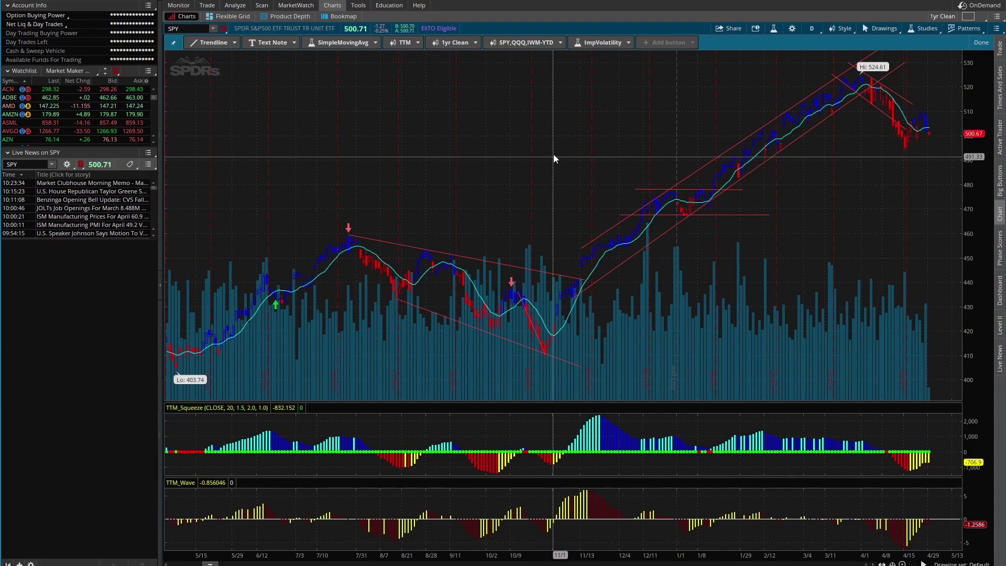
{"action": "left_click", "coordinate": [982, 42]}
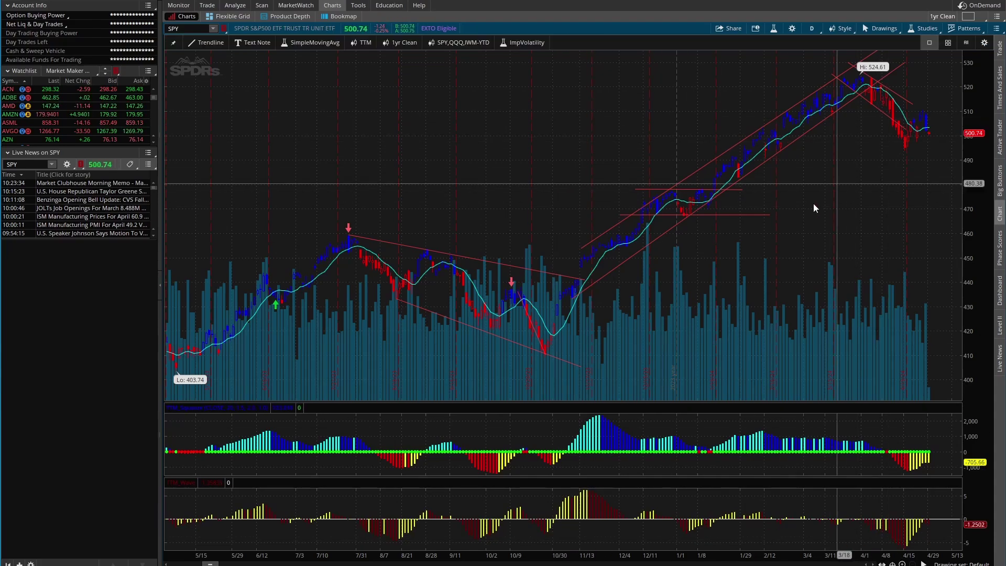
Reset SPY to 1yr Clean and add the ImpVolatility pane below price.
{"action": "left_click", "coordinate": [526, 42]}
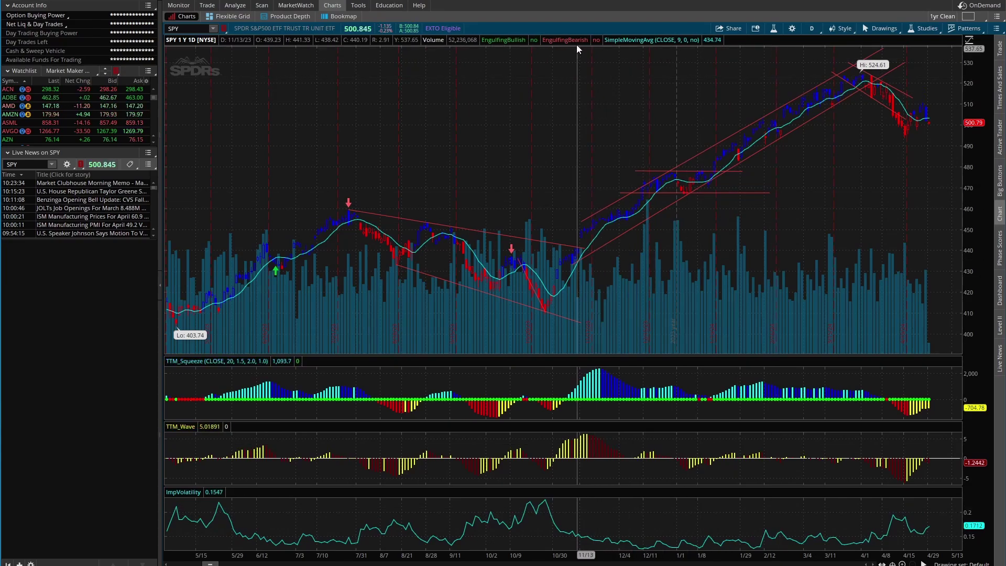
{"action": "left_click", "coordinate": [393, 43]}
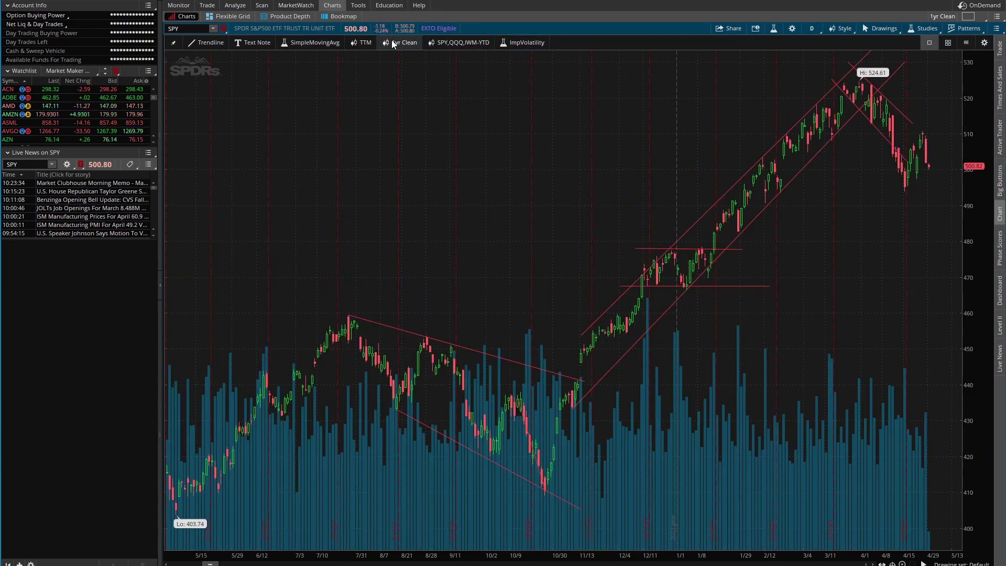
{"action": "left_click", "coordinate": [527, 44]}
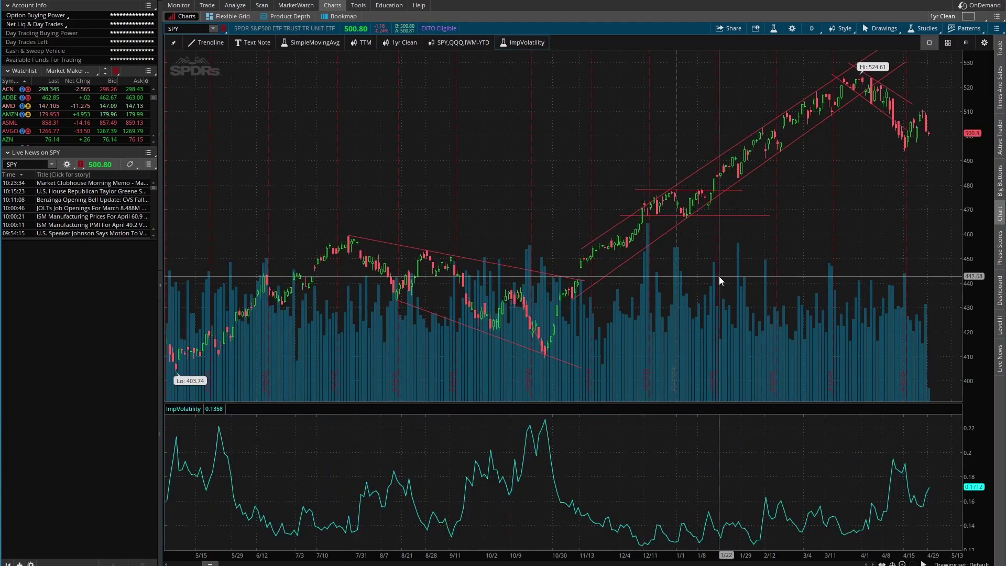